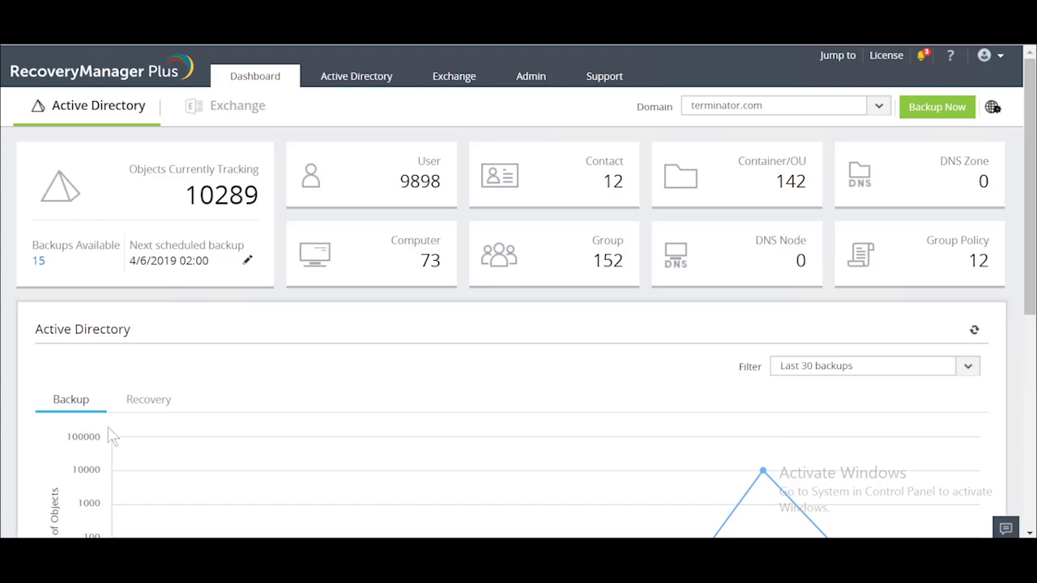
Switch to Active Directory Users and Computers and examine the manager and group memberships of the second user in the Finance OU
mouse_move(113, 541)
key("alt+Tab")
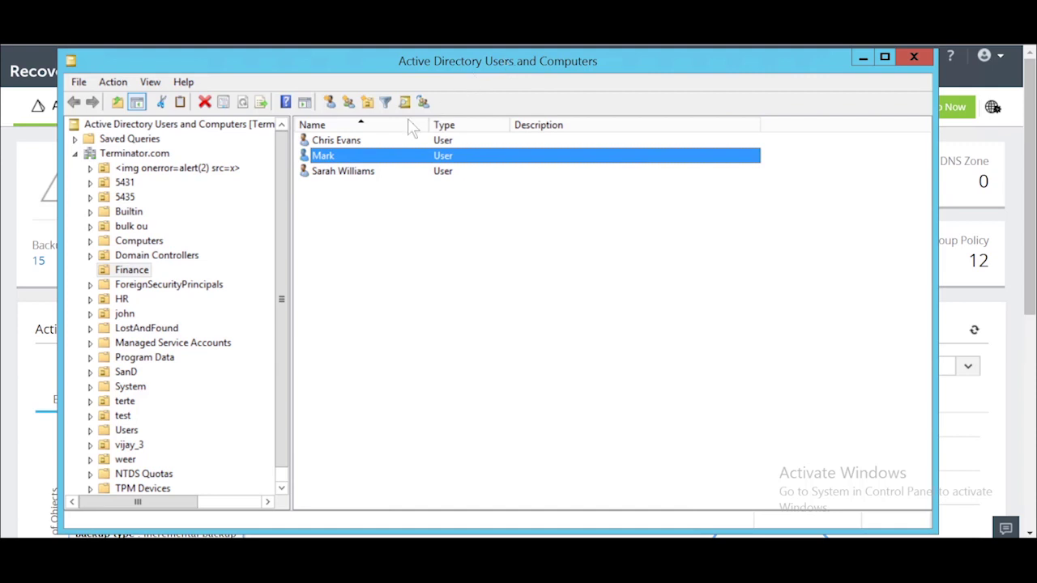
right_click(335, 160)
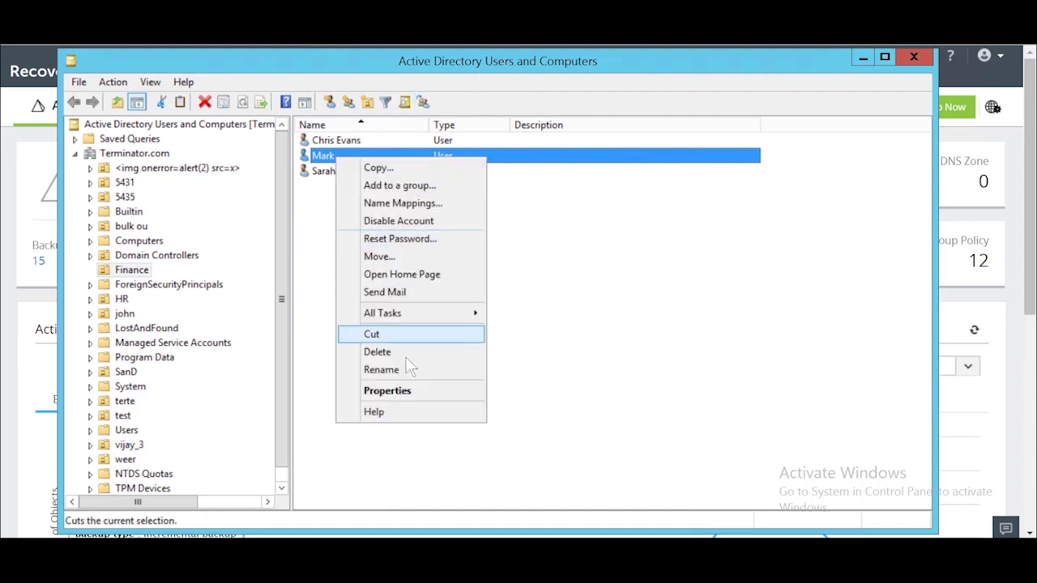
left_click(421, 390)
left_click(642, 122)
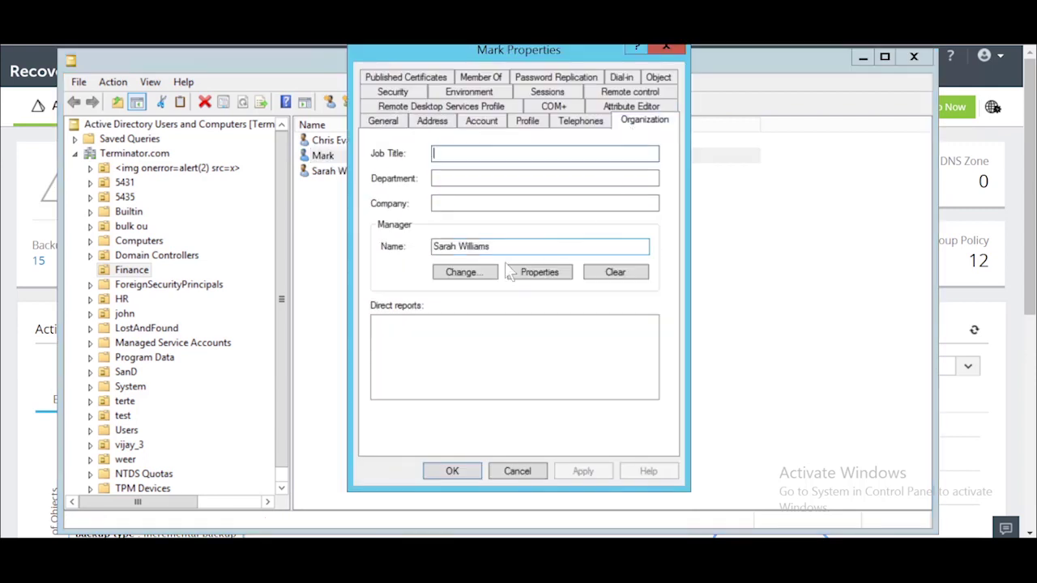
left_click(490, 243)
left_click(480, 77)
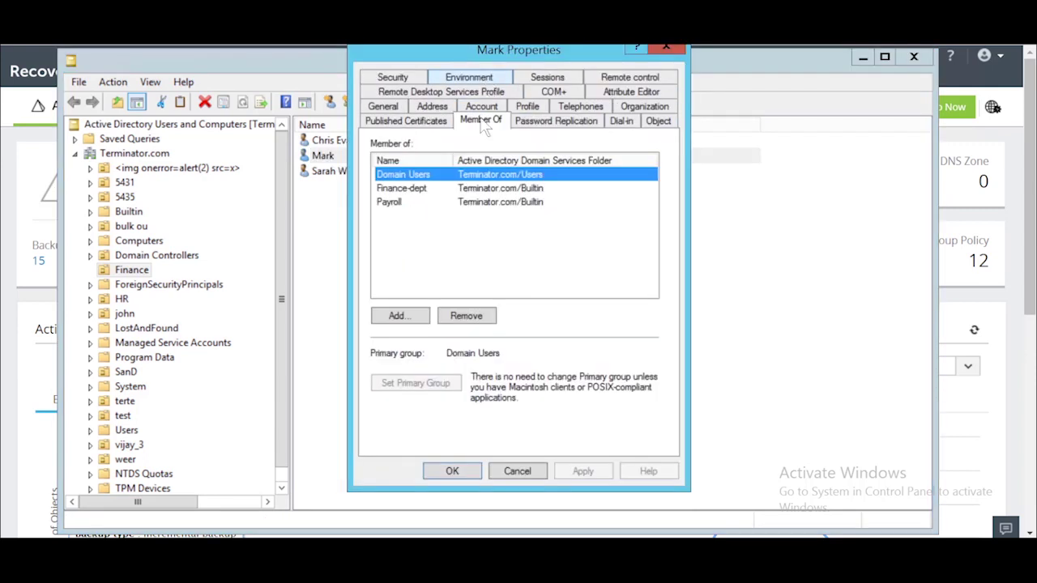
left_click(481, 192)
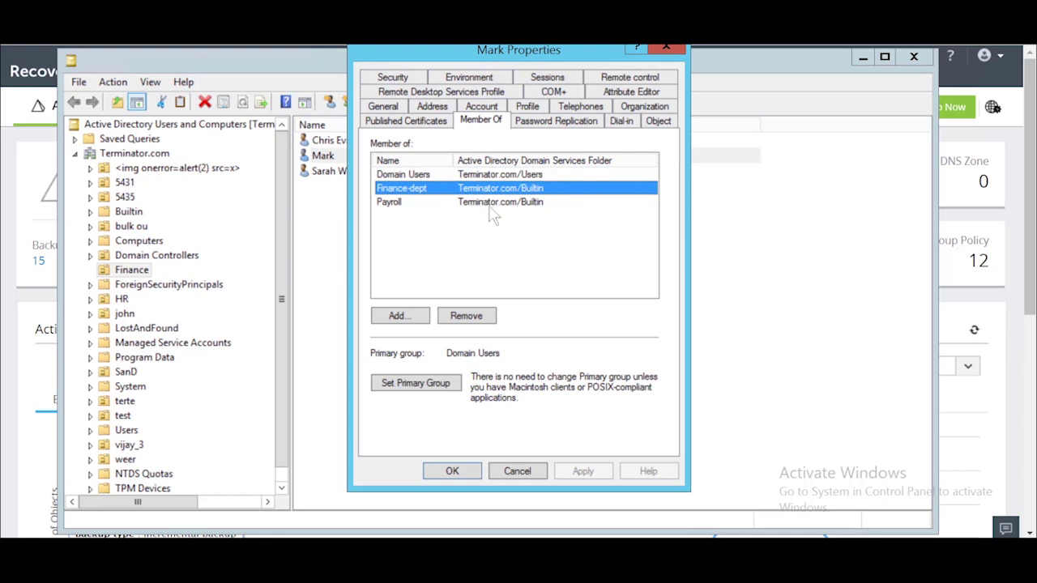
left_click(493, 203)
left_click(475, 473)
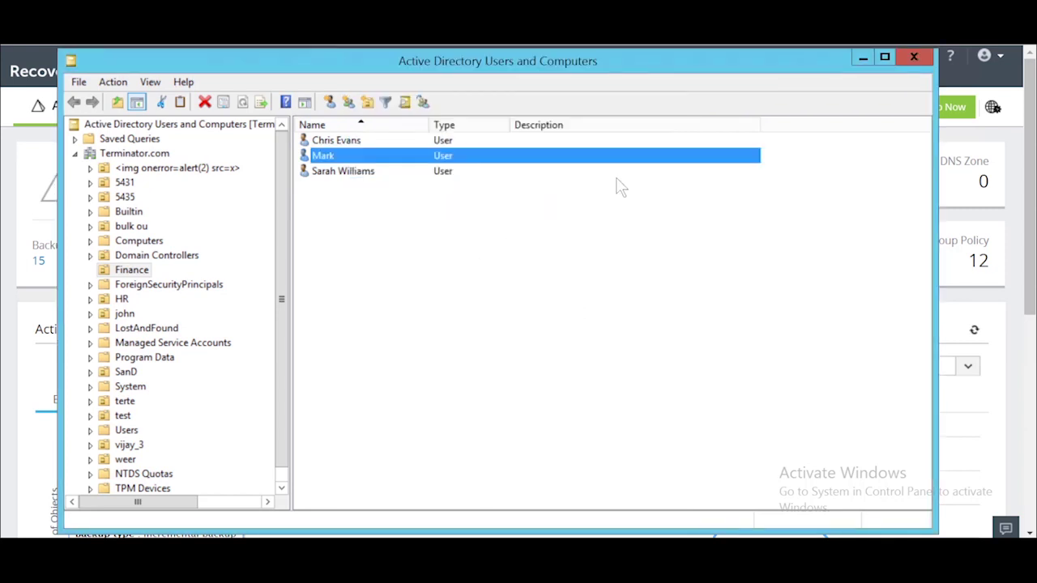
Delete the second user account listed in the Finance OU
right_click(463, 166)
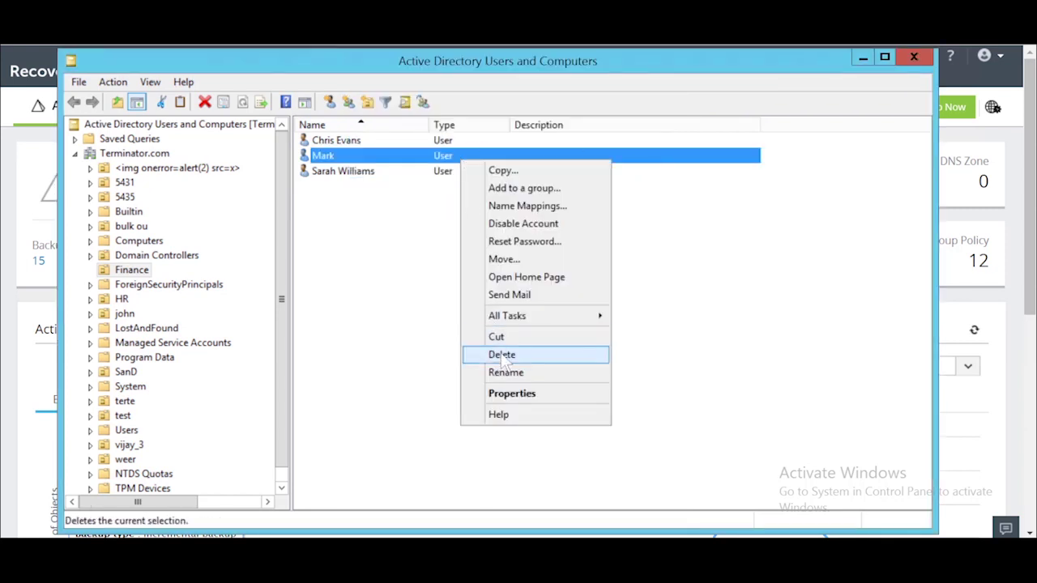
left_click(504, 351)
left_click(559, 337)
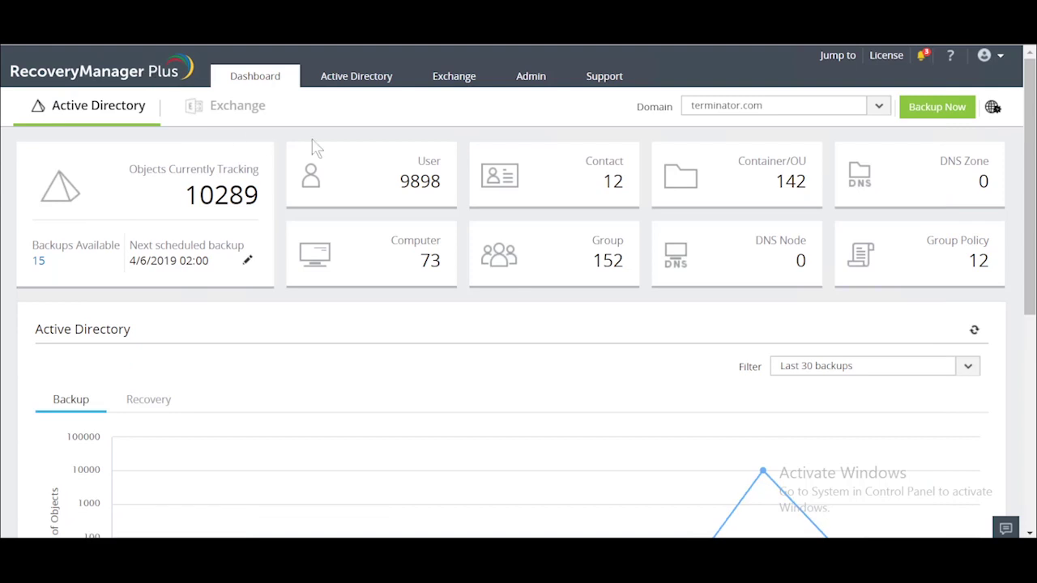
Run a backup of terminator.com in RecoveryManager Plus and open the Active Directory Recycle Bin
left_click(935, 112)
left_click(350, 80)
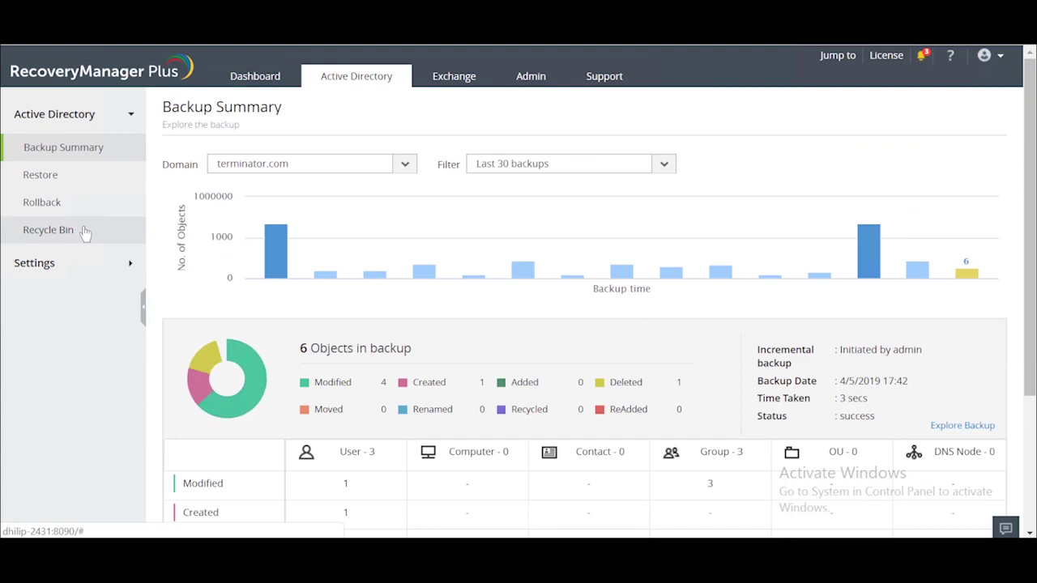
left_click(85, 231)
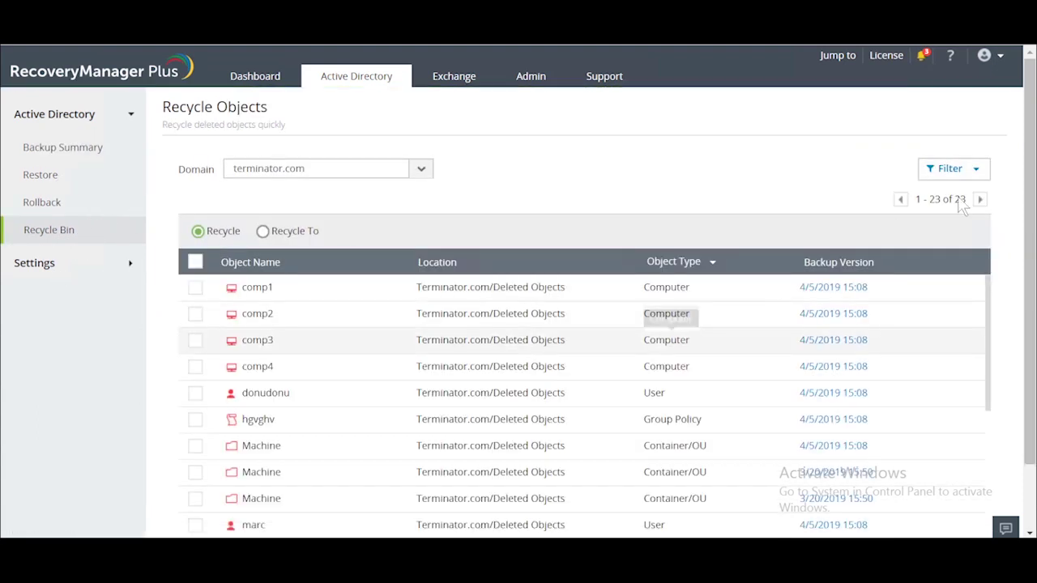
Filter the deleted objects by the backup date range 03/20/2019 to 04/05/2019
left_click(975, 172)
left_click(735, 210)
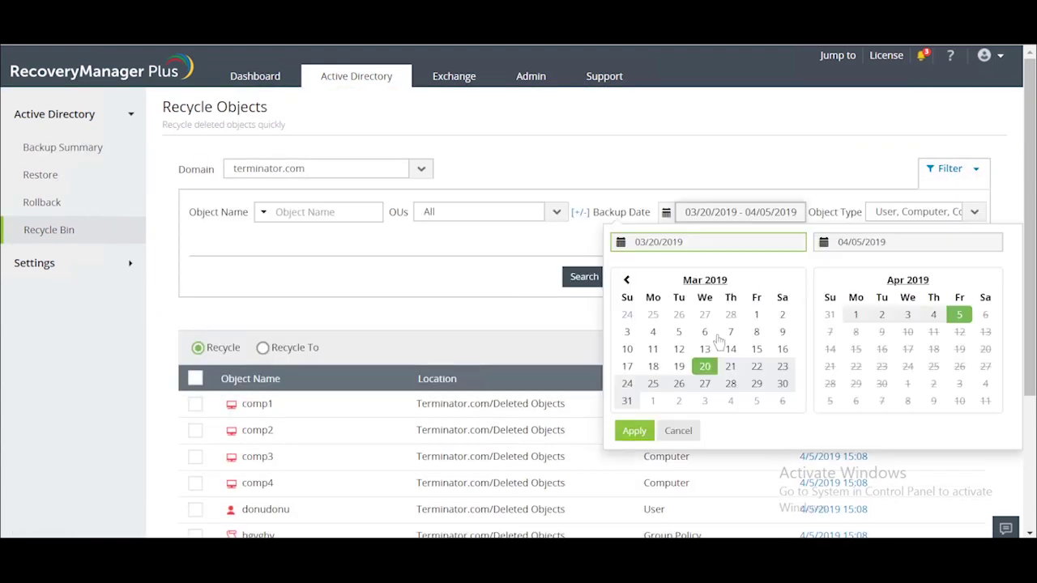
left_click(633, 430)
Exclude Computer, Contact, Group, OU, GPO and Dynamic Distribution Group from the object type filter and run the search
left_click(919, 212)
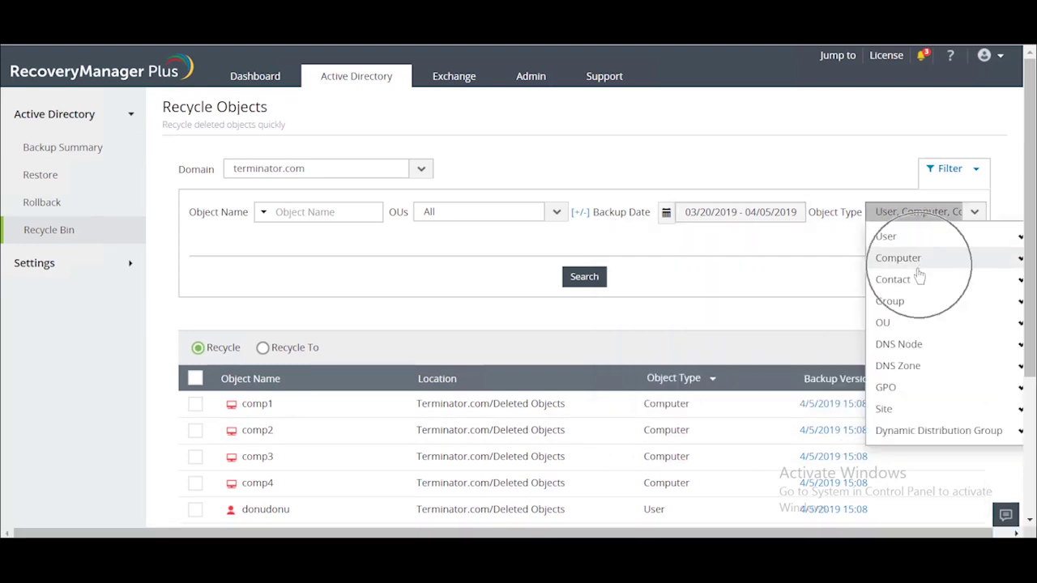
left_click(923, 279)
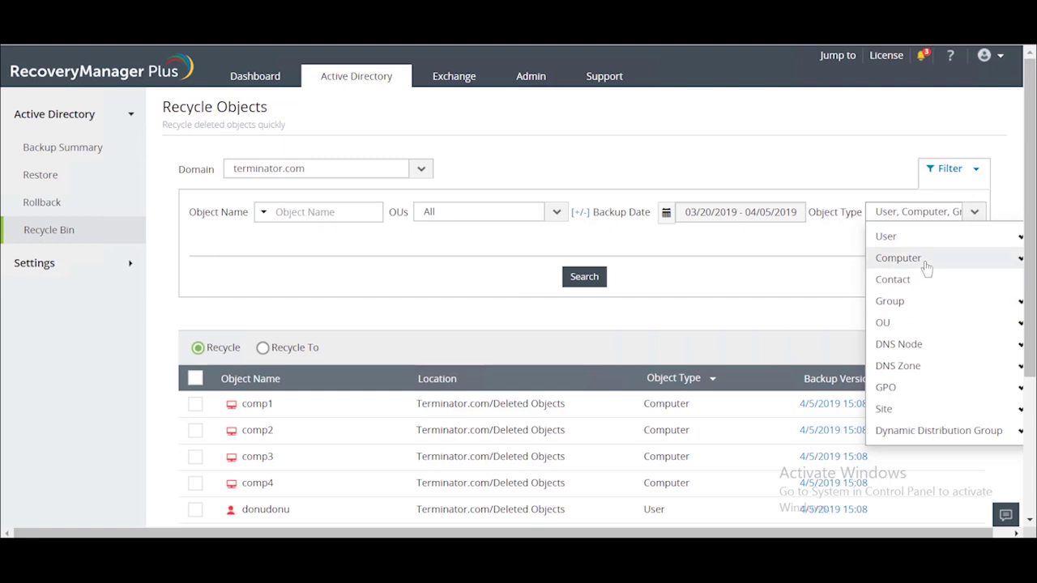
left_click(925, 259)
left_click(916, 304)
left_click(909, 324)
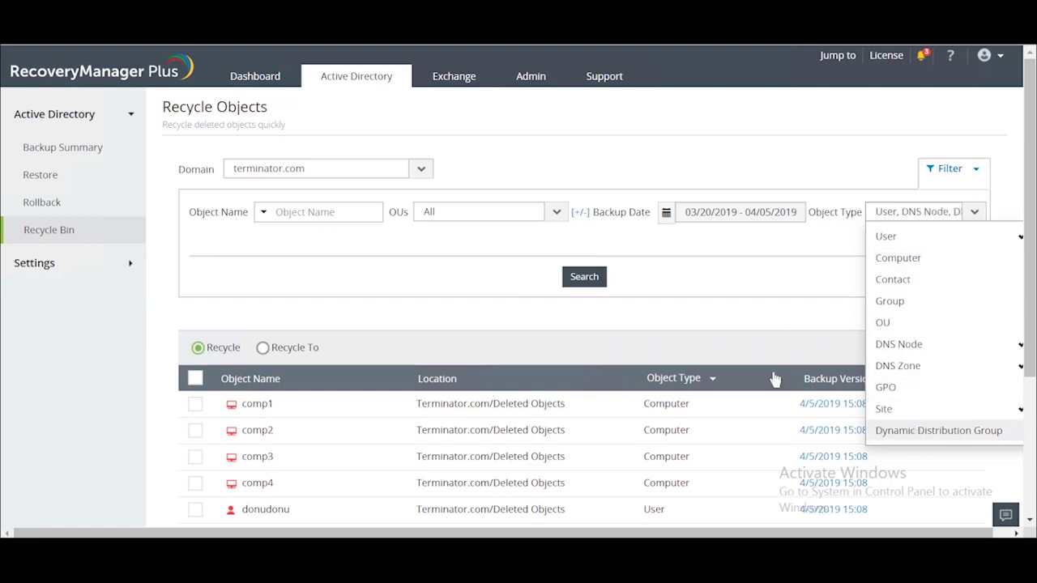
left_click(584, 276)
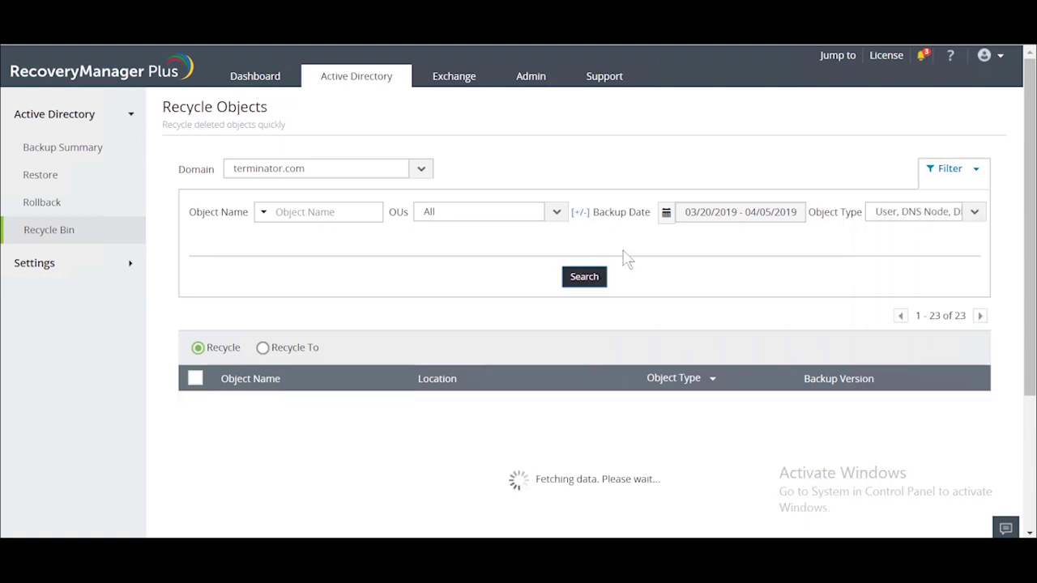
Save the OU filter with all terminator.com OUs included and select the deleted user located in Terminator.com/Finance
left_click(583, 213)
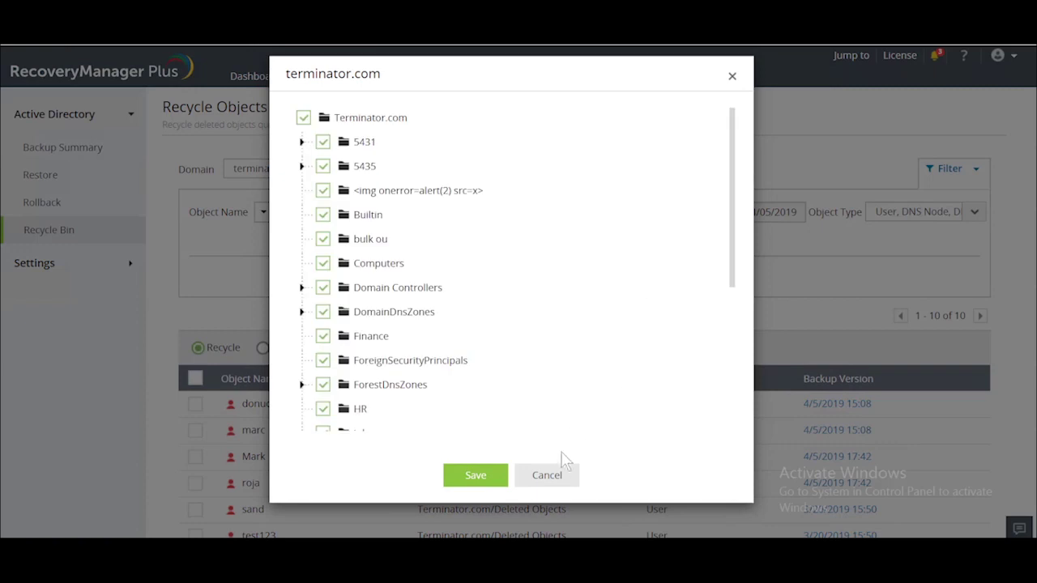
left_click(482, 478)
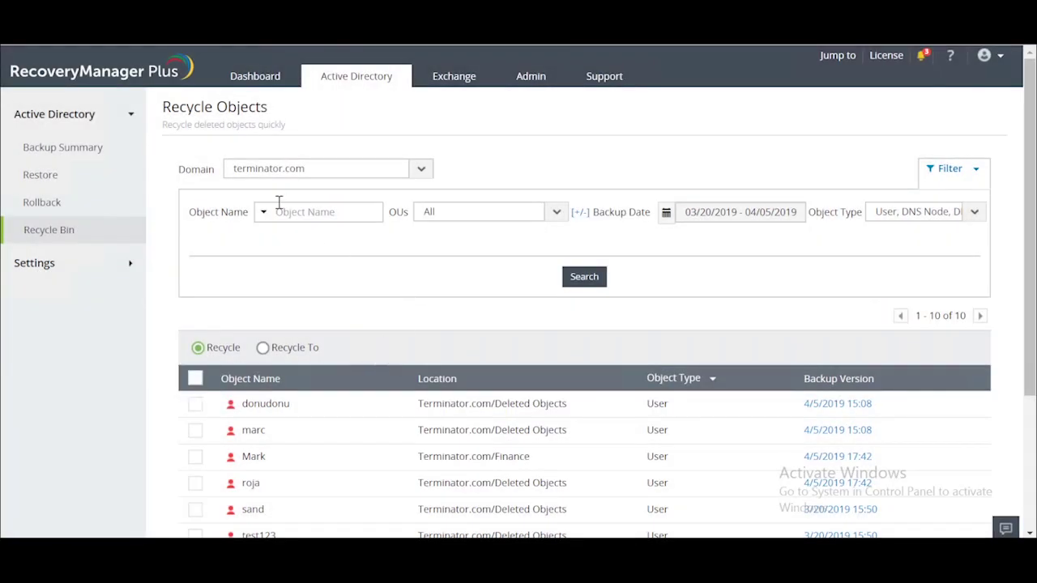
left_click(195, 458)
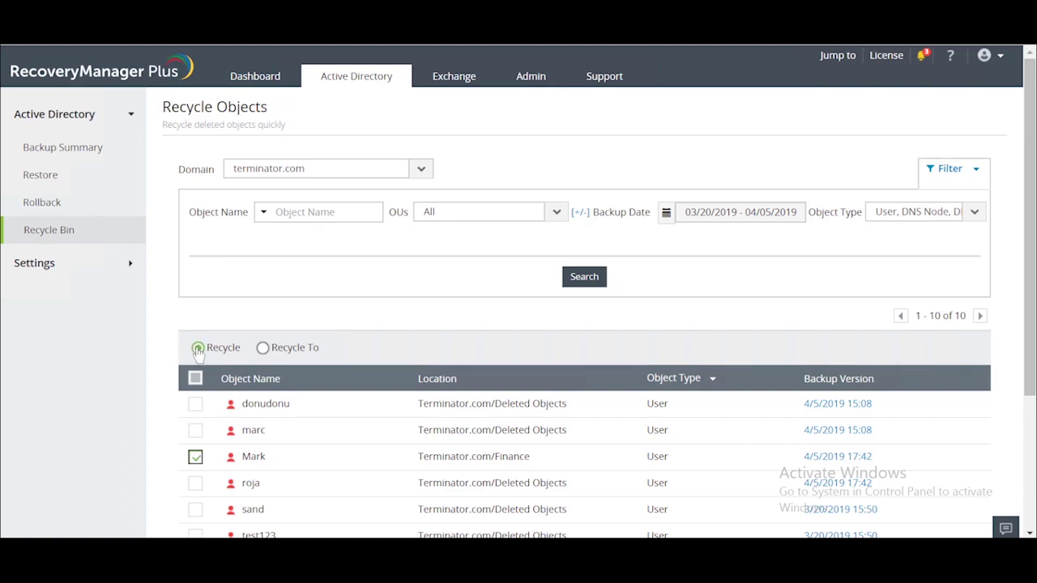
left_click(264, 348)
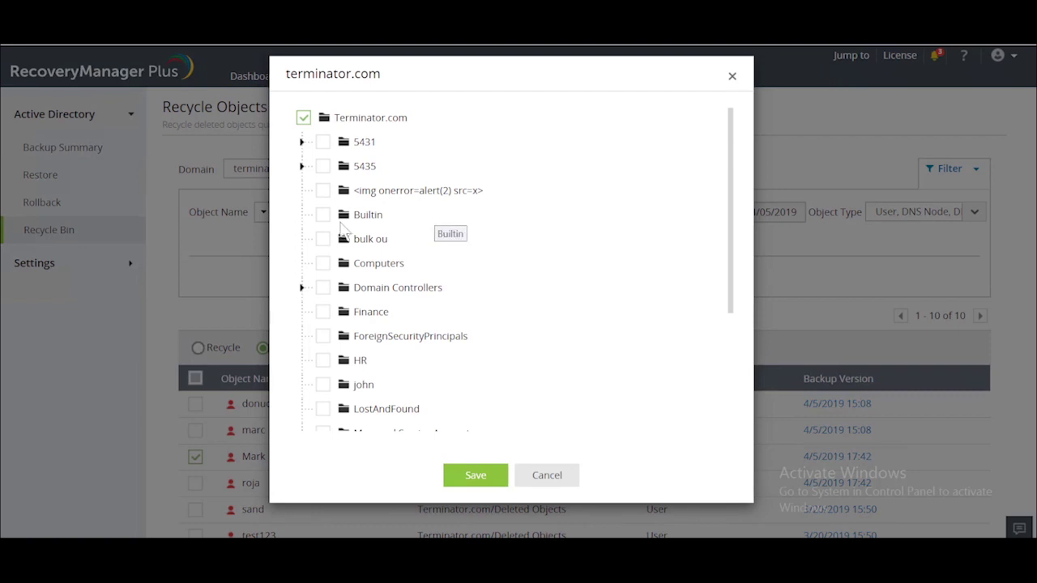
left_click(557, 480)
left_click(198, 348)
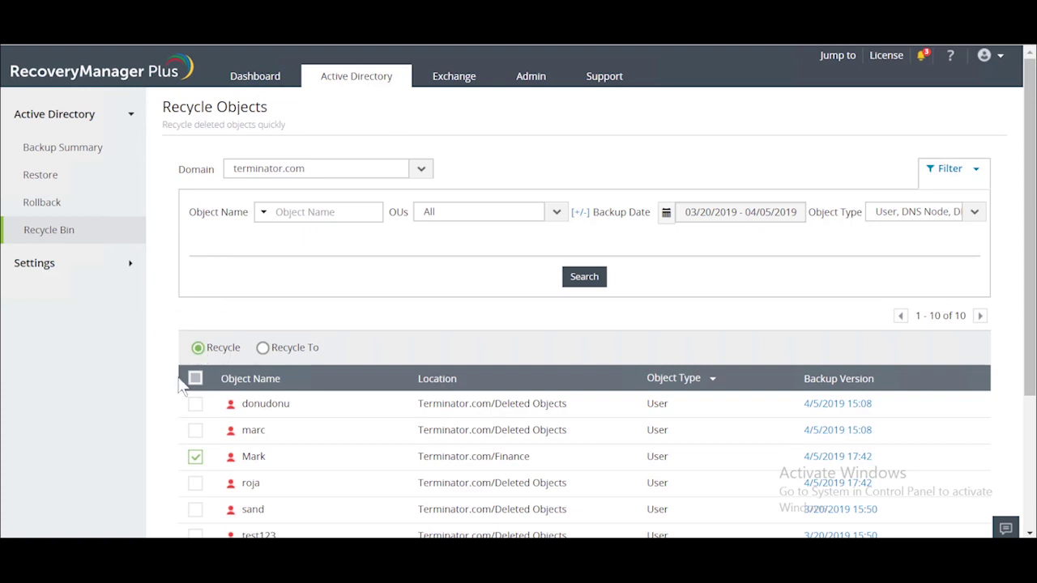
Recycle the selected Finance user to its original location and confirm the operation
scroll(182, 406, "down", 1)
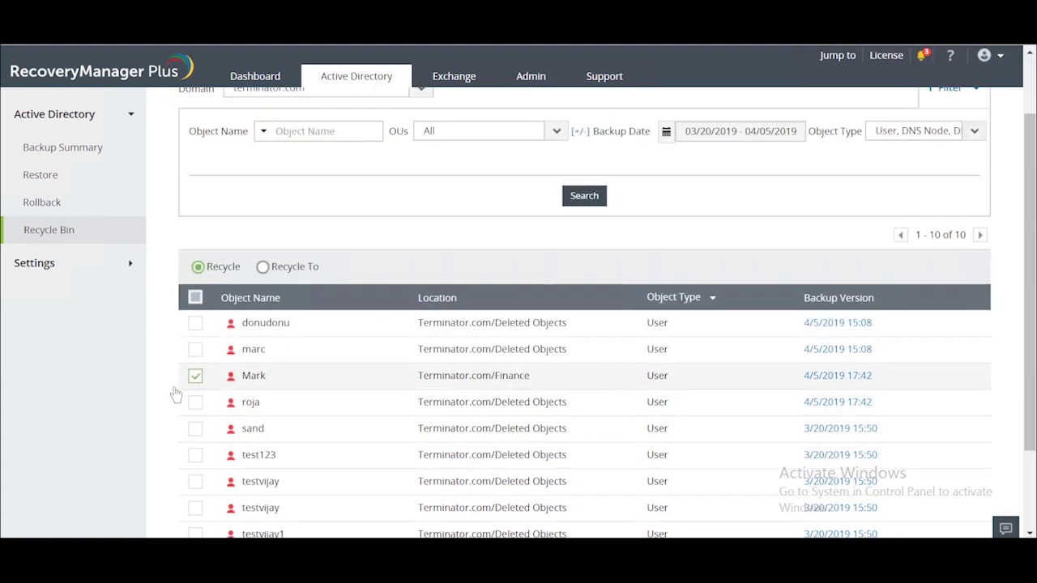
scroll(175, 398, "down", 1)
scroll(174, 397, "down", 1)
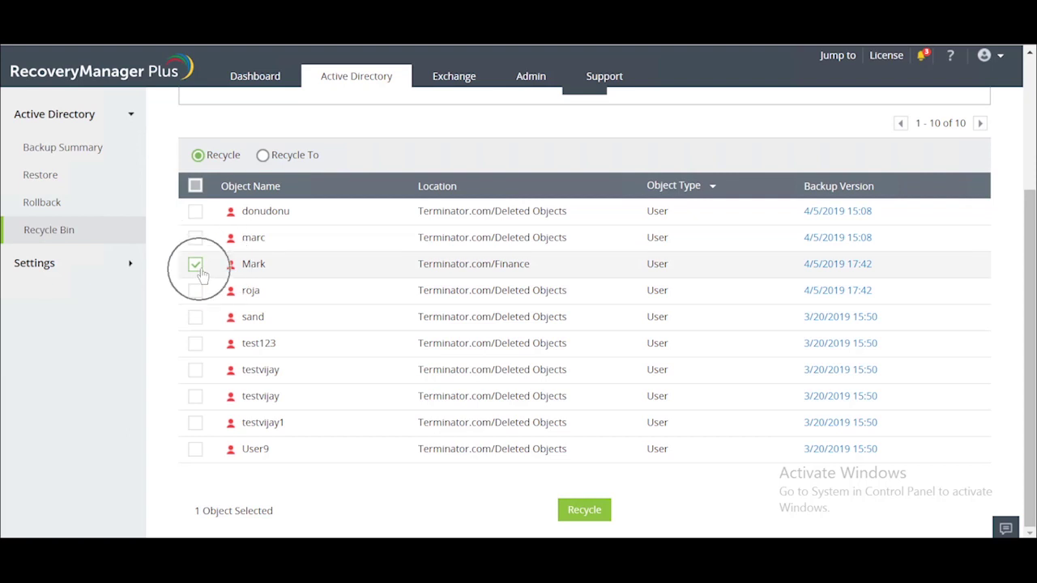
left_click(574, 512)
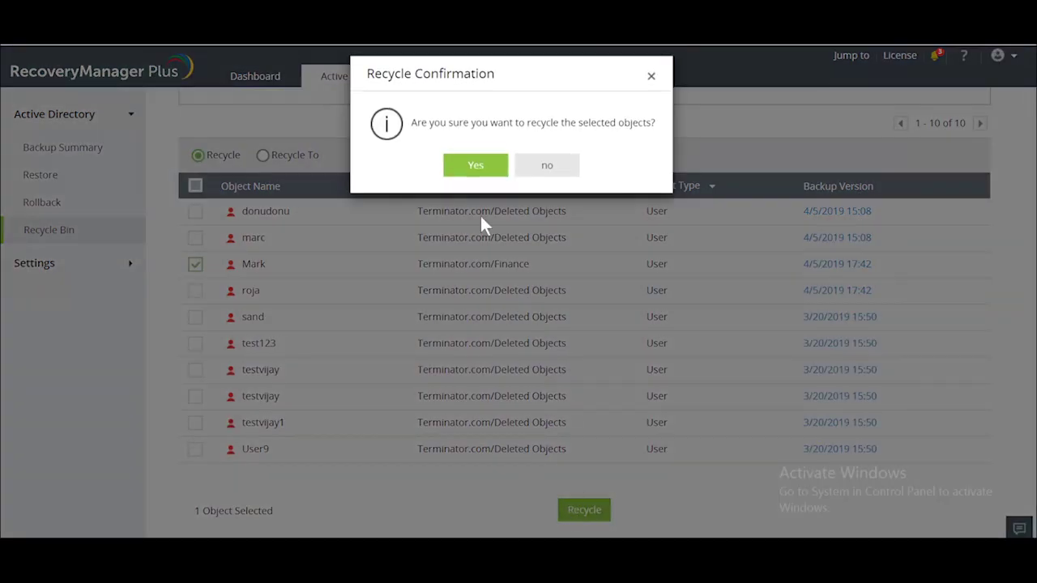
left_click(475, 165)
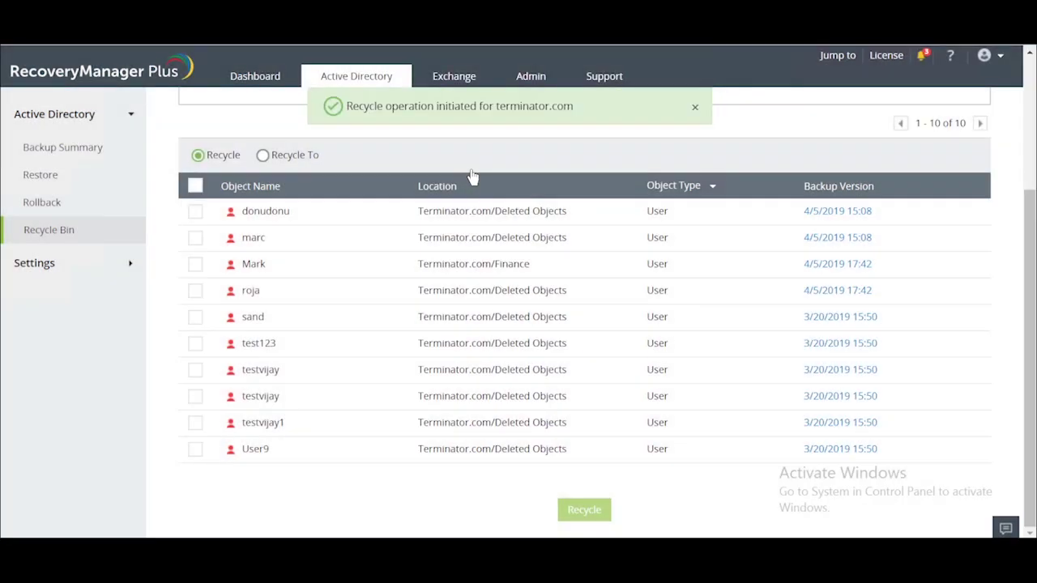
scroll(473, 174, "up", 3)
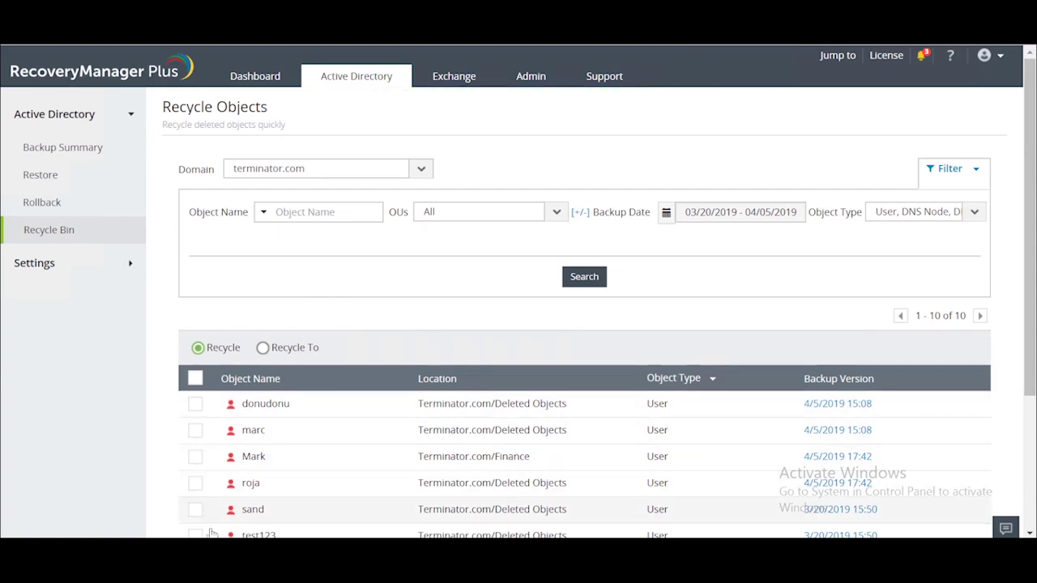
Switch to Active Directory Users and Computers and refresh the Finance OU's contents
mouse_move(283, 437)
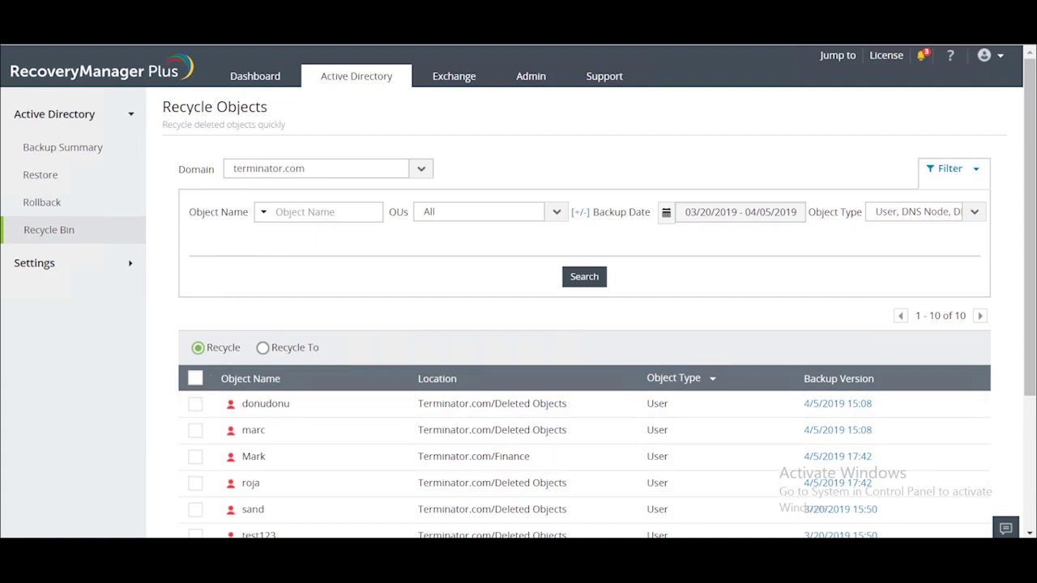
left_click(227, 531)
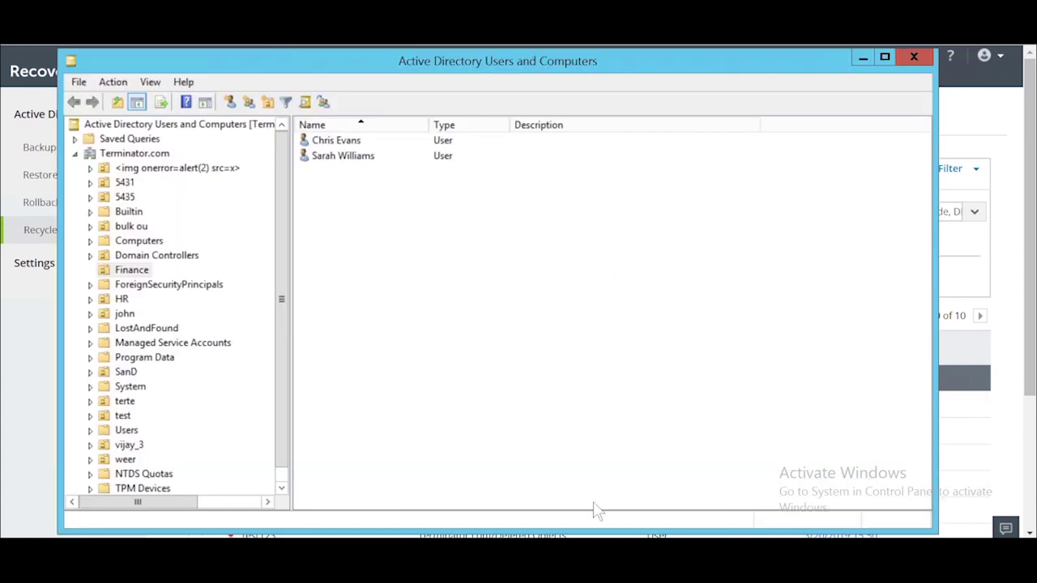
right_click(447, 233)
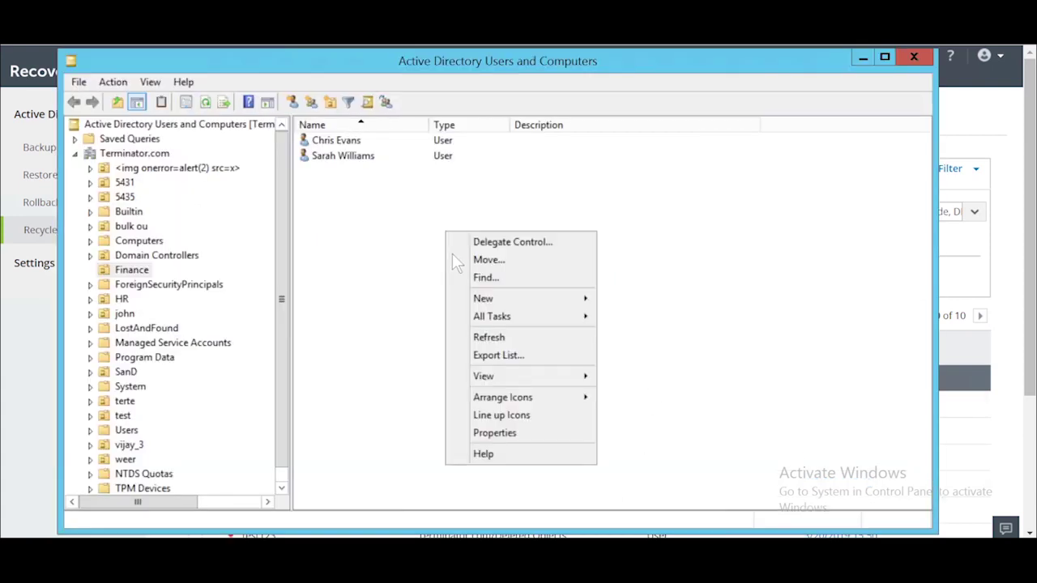
left_click(502, 338)
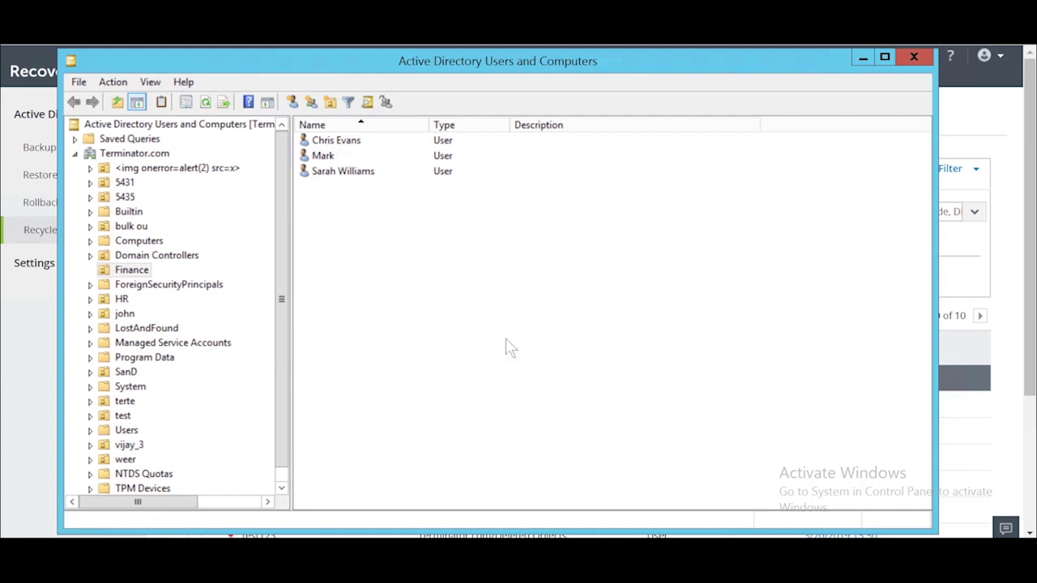
Check the restored Finance user's manager and group memberships, including Finance-dept and Payroll, in the account properties
left_click(328, 157)
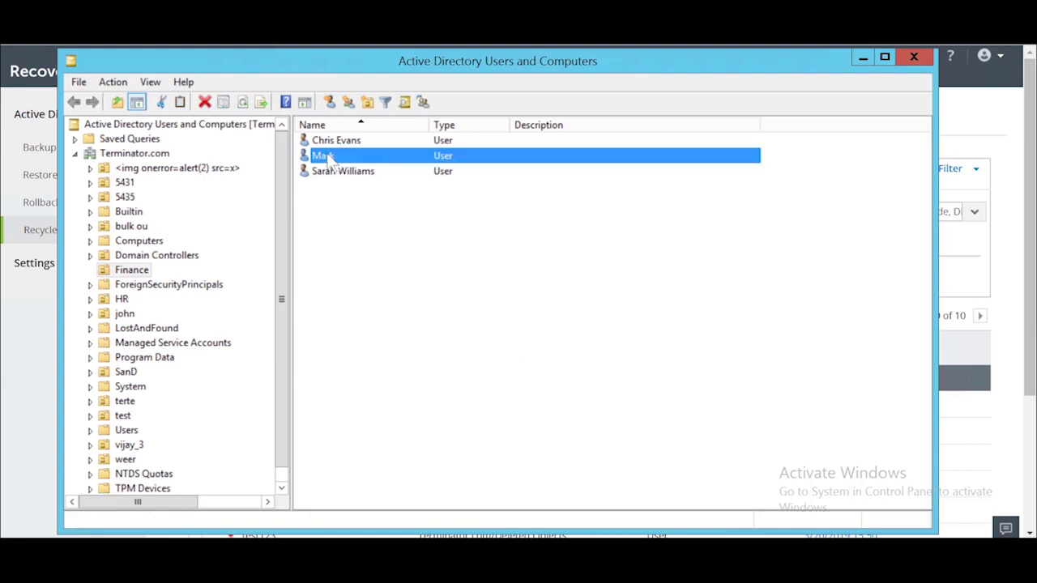
right_click(329, 160)
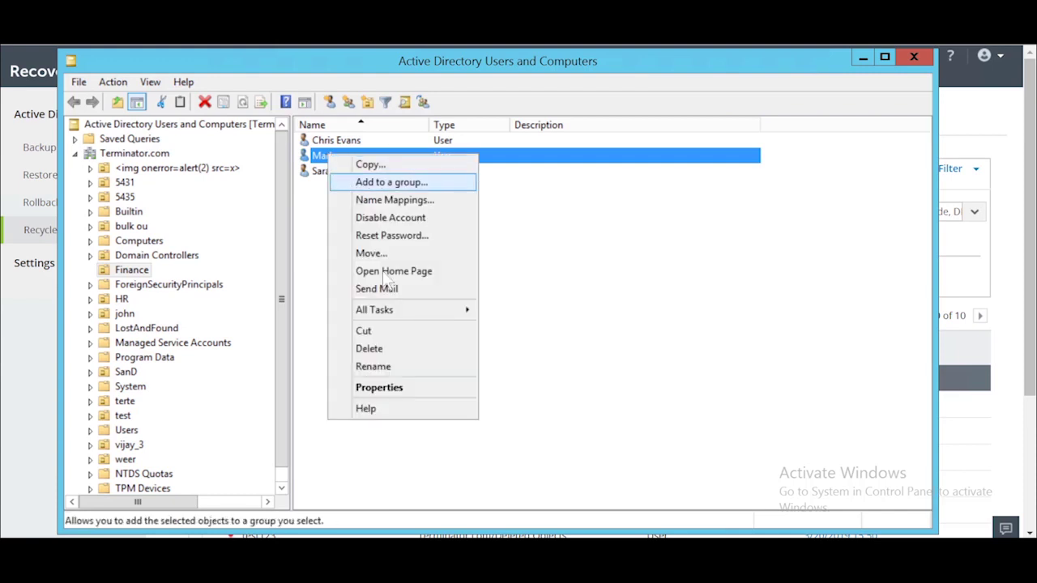
left_click(406, 386)
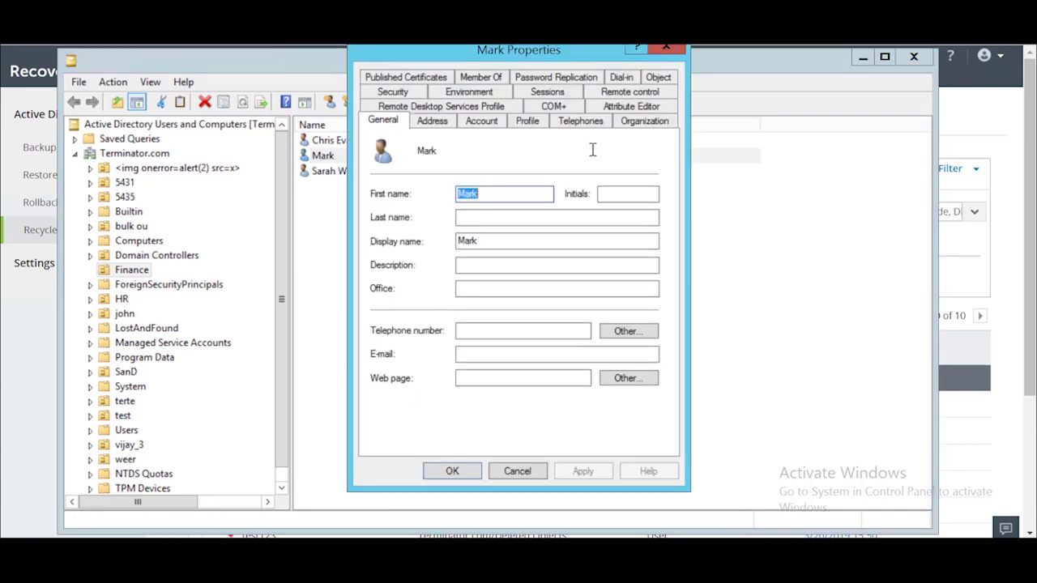
left_click(634, 123)
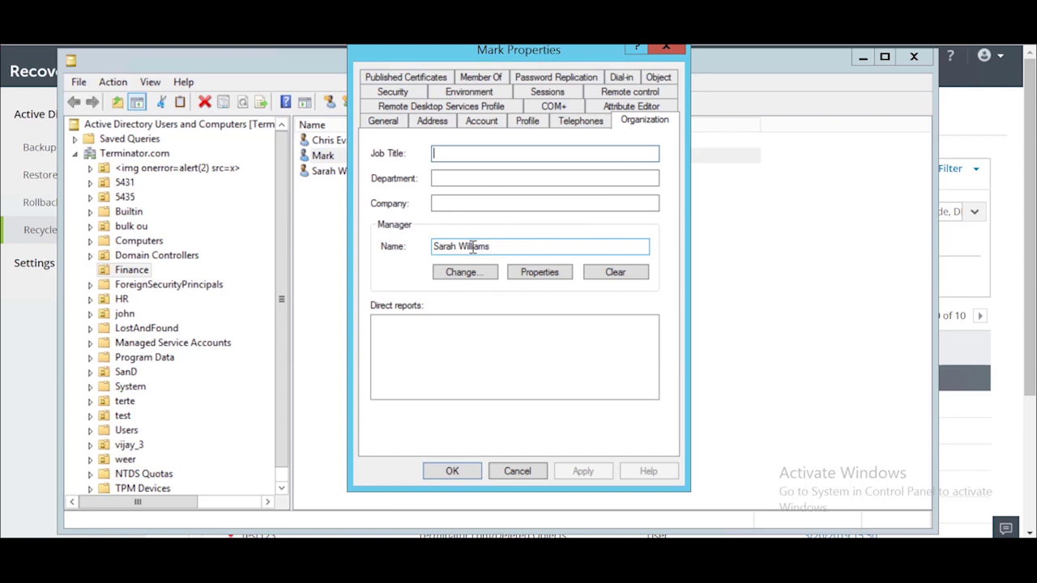
left_click(480, 77)
left_click(469, 188)
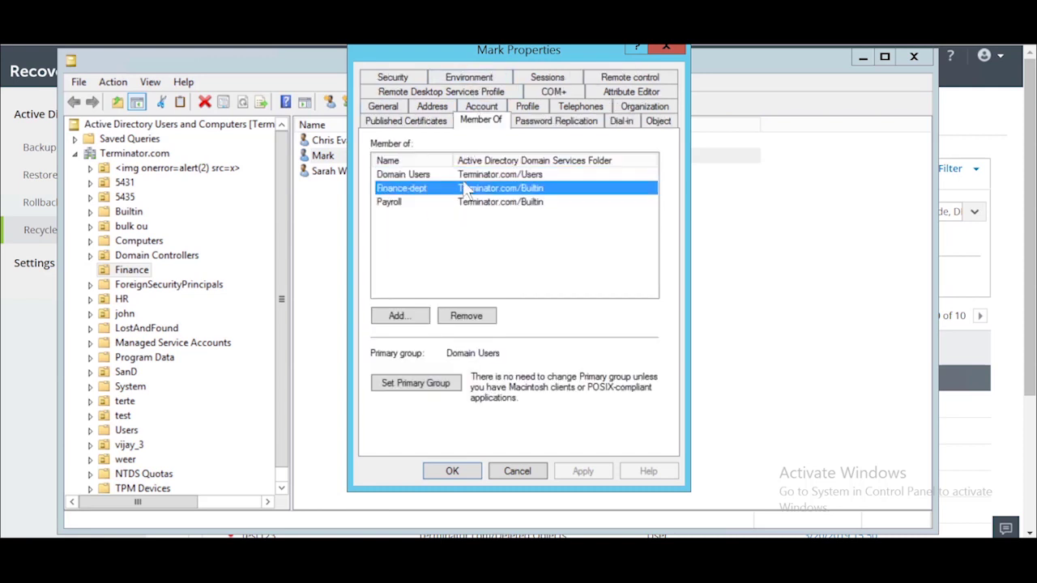
left_click(468, 203)
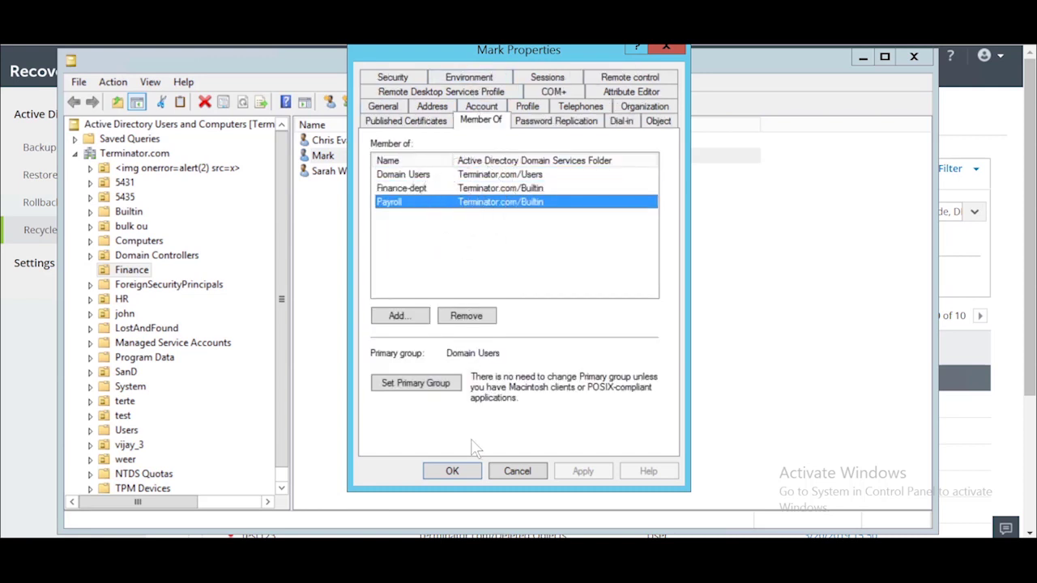
left_click(452, 471)
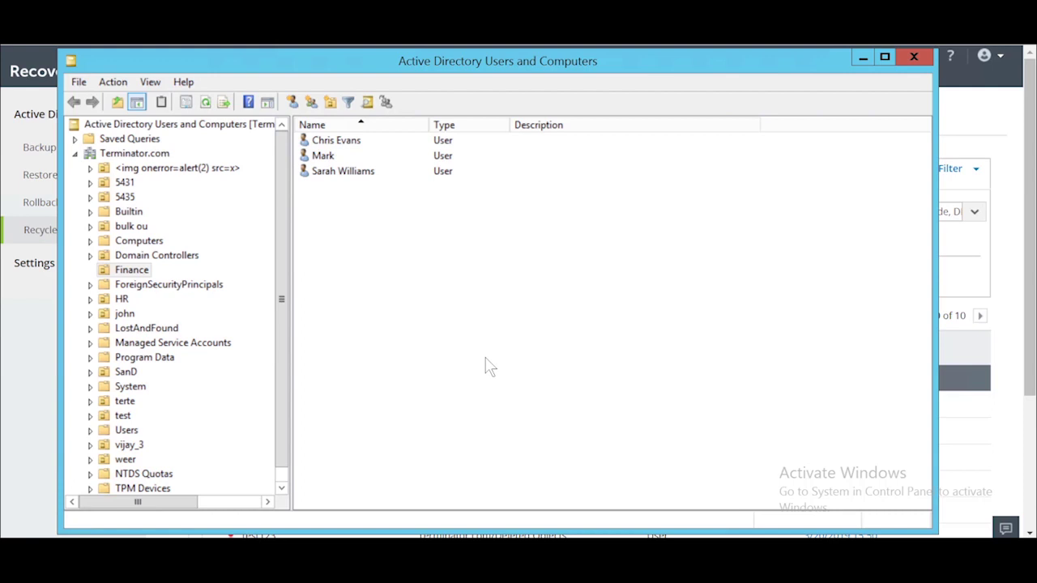
Return to RecoveryManager Plus and open its dashboard
left_click(862, 57)
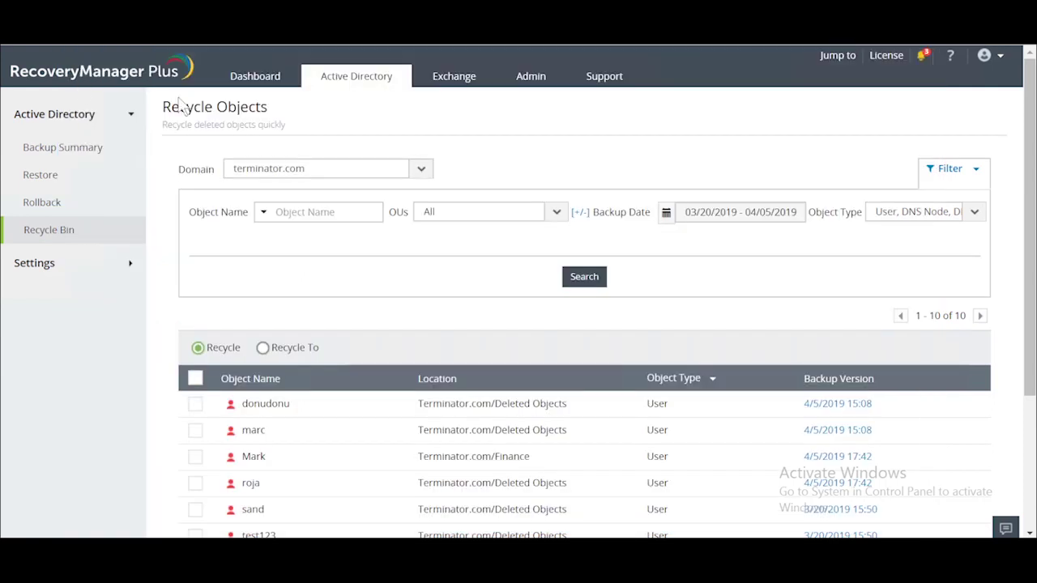
left_click(256, 76)
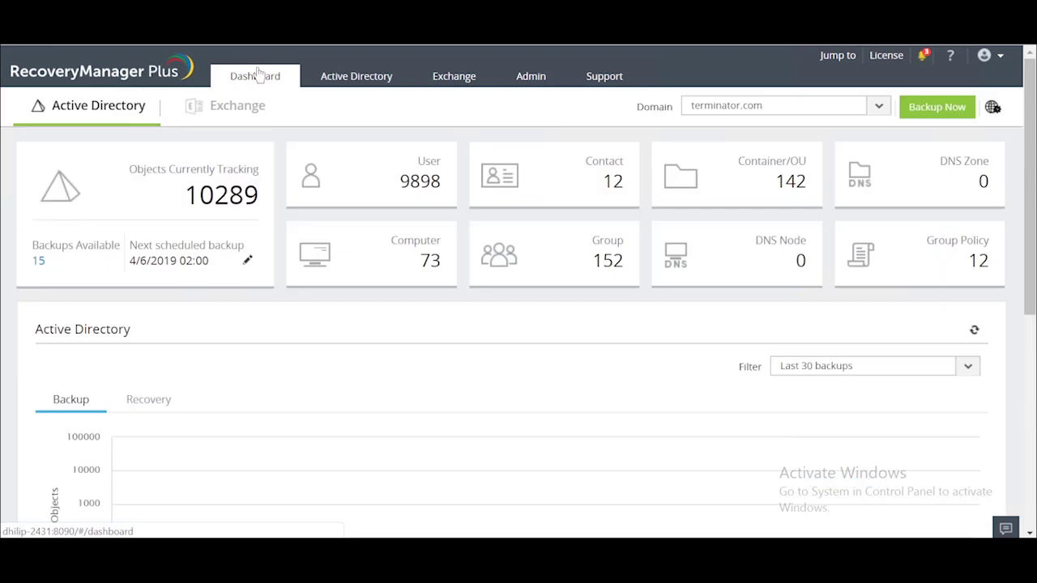